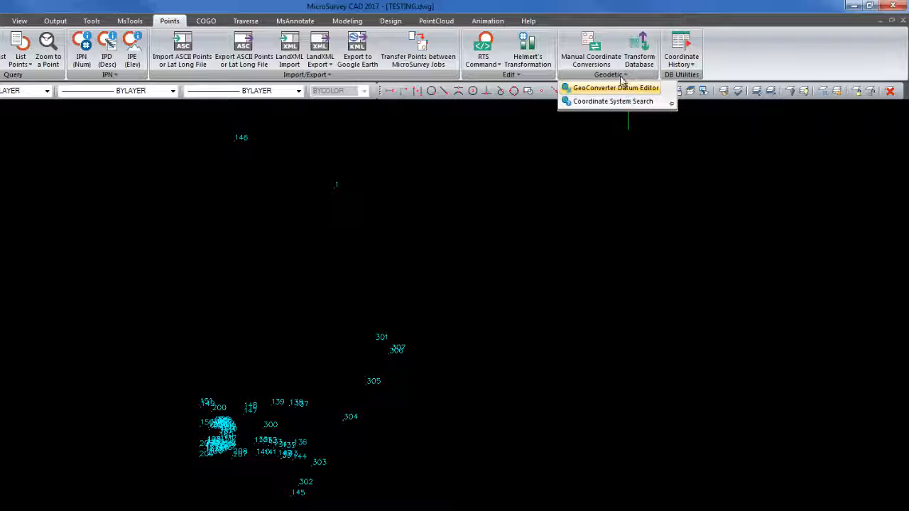
Start a manual coordinate conversion and set Coordinate System 1 to State Planes, NAD83, TX83-C
click(625, 73)
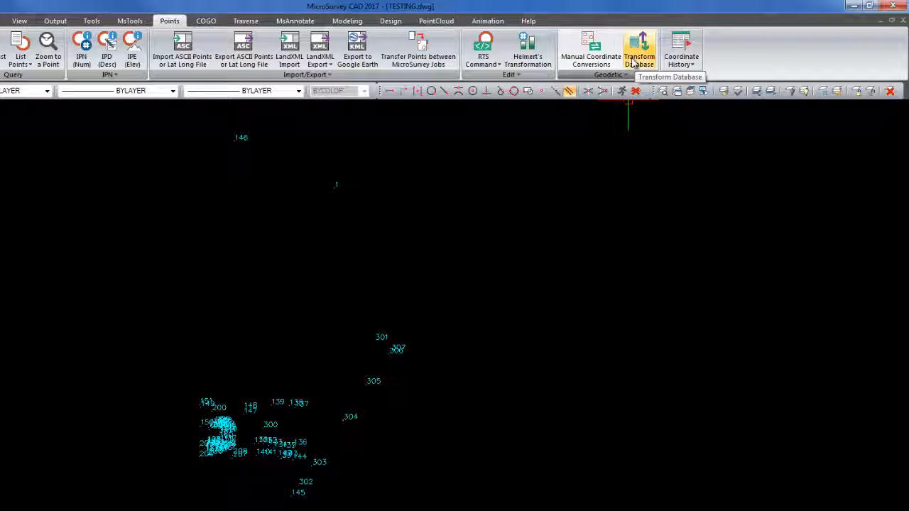
click(589, 60)
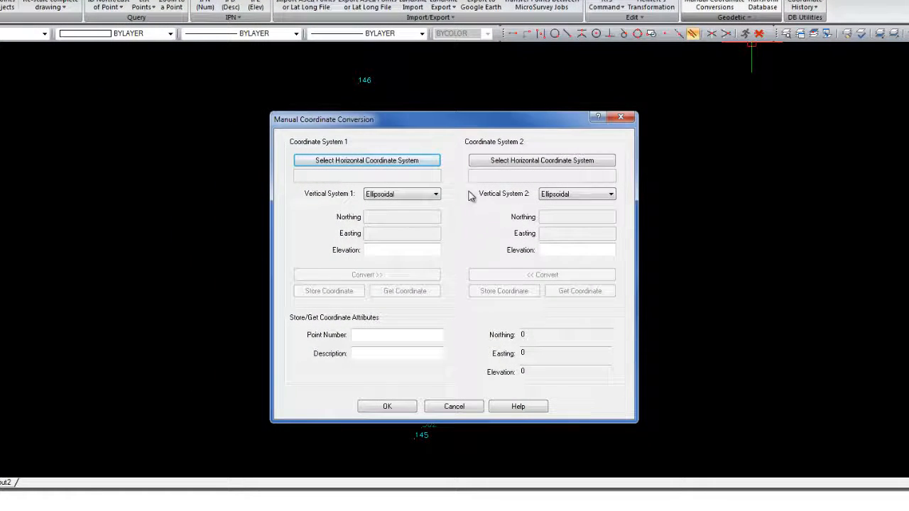
click(405, 163)
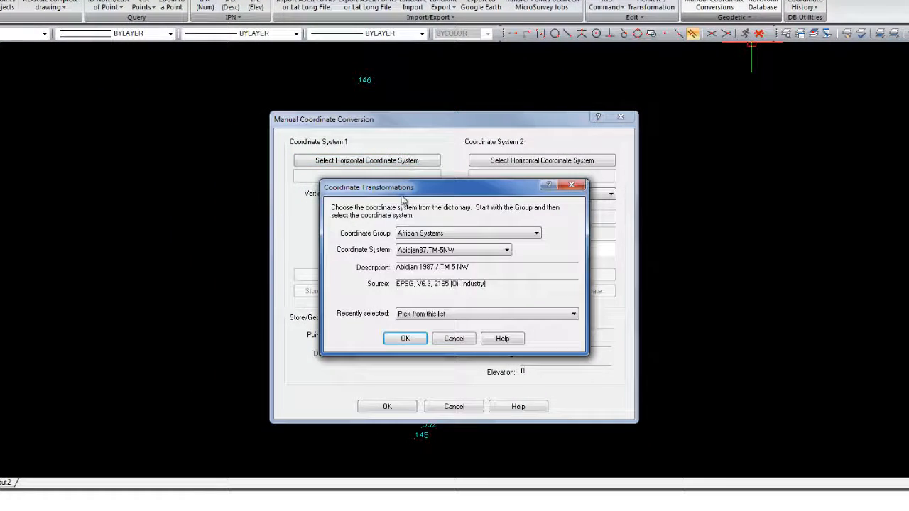
click(448, 316)
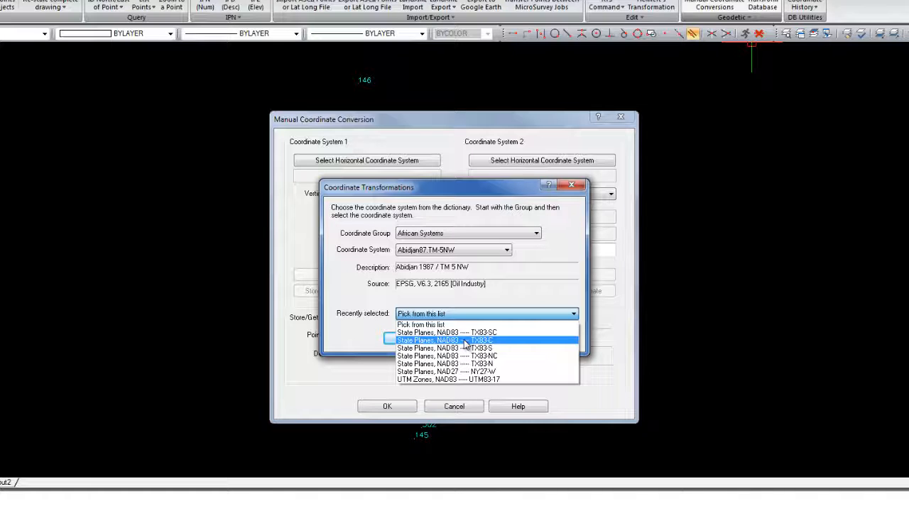
click(465, 342)
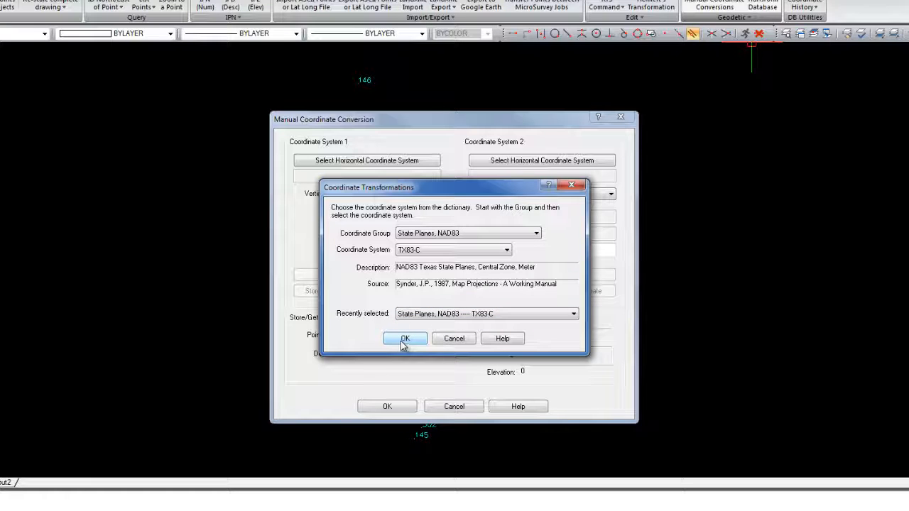
click(405, 341)
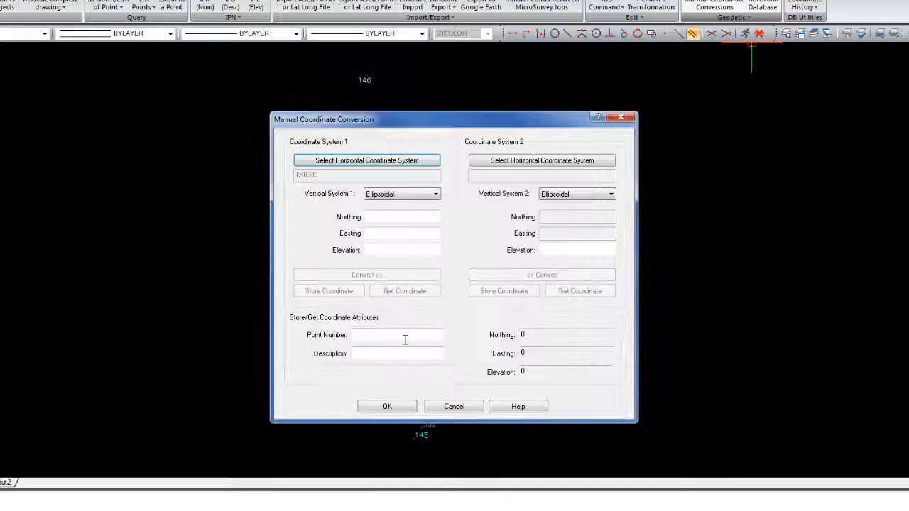
Set Coordinate System 2 to State Planes, NAD83, TX83-SC and keep Vertical System 1 as Ellipsoidal
click(522, 163)
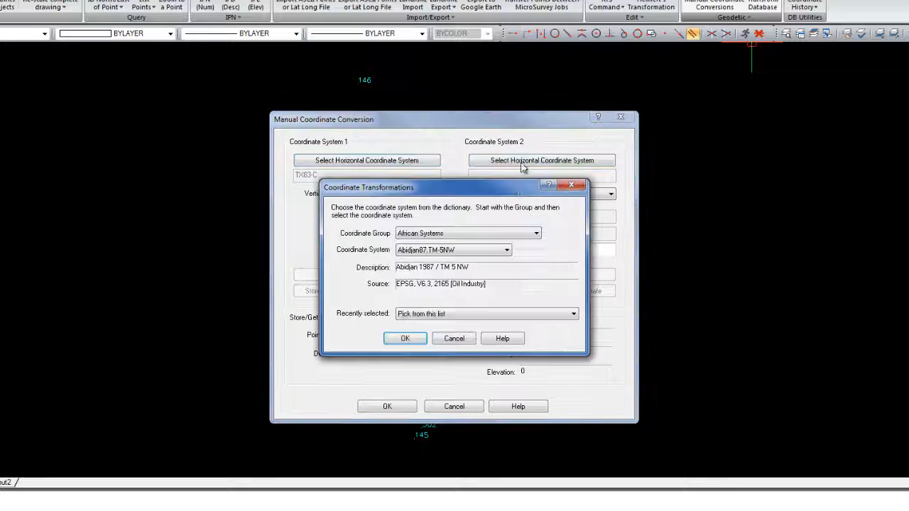
click(457, 316)
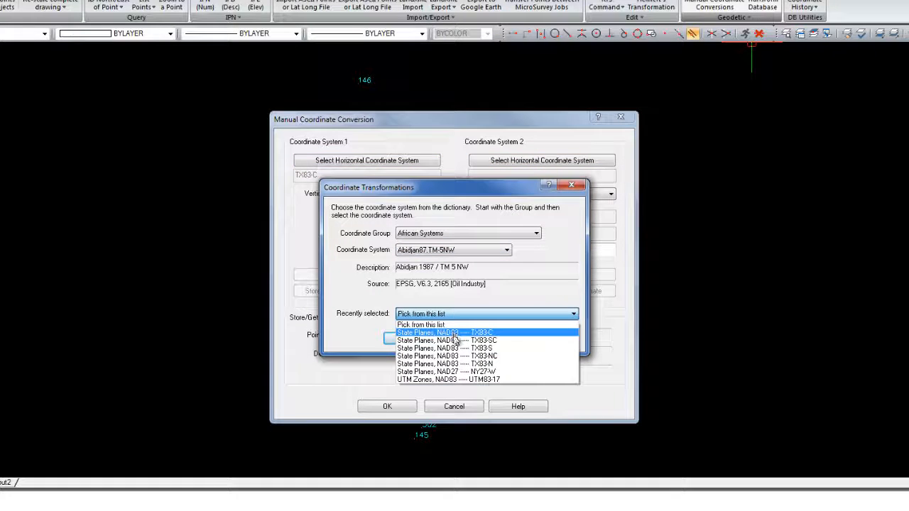
click(455, 341)
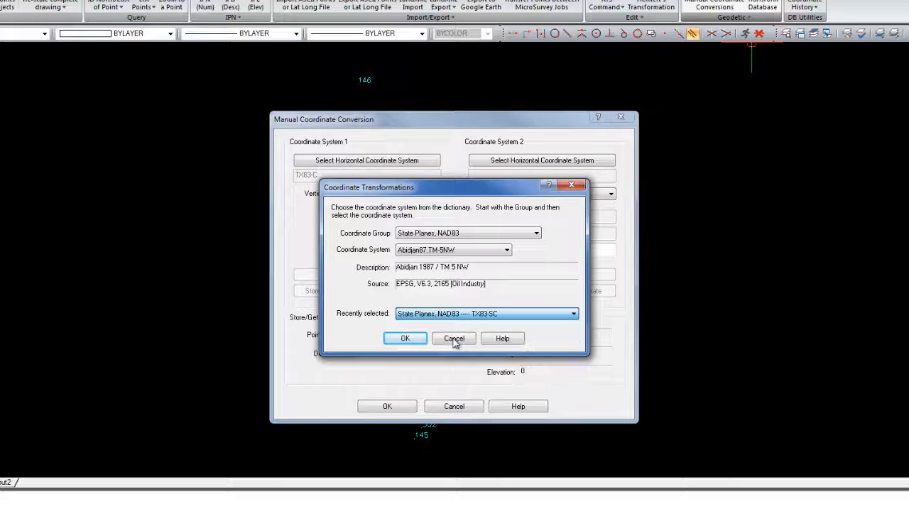
click(416, 339)
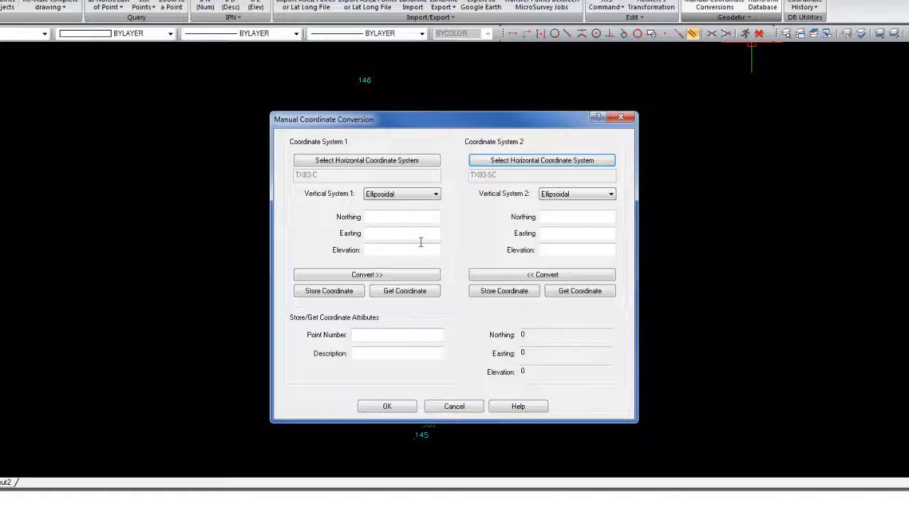
click(432, 196)
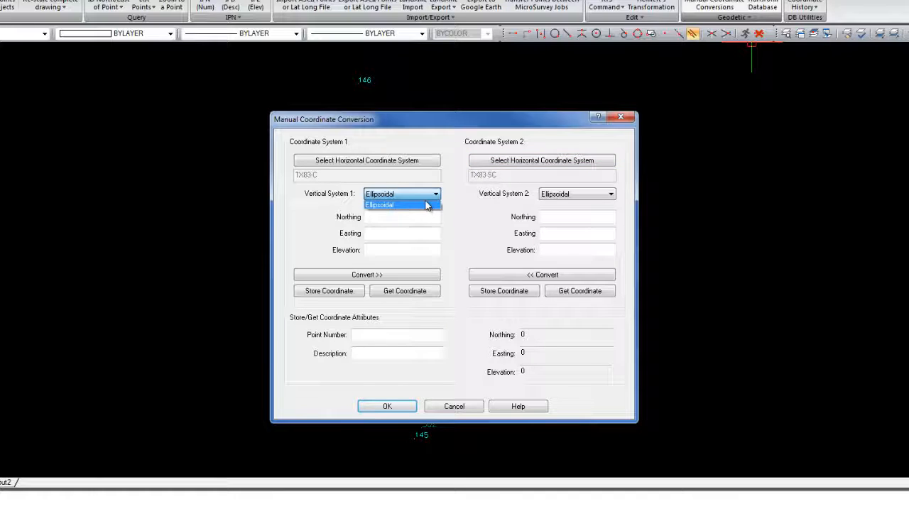
click(426, 199)
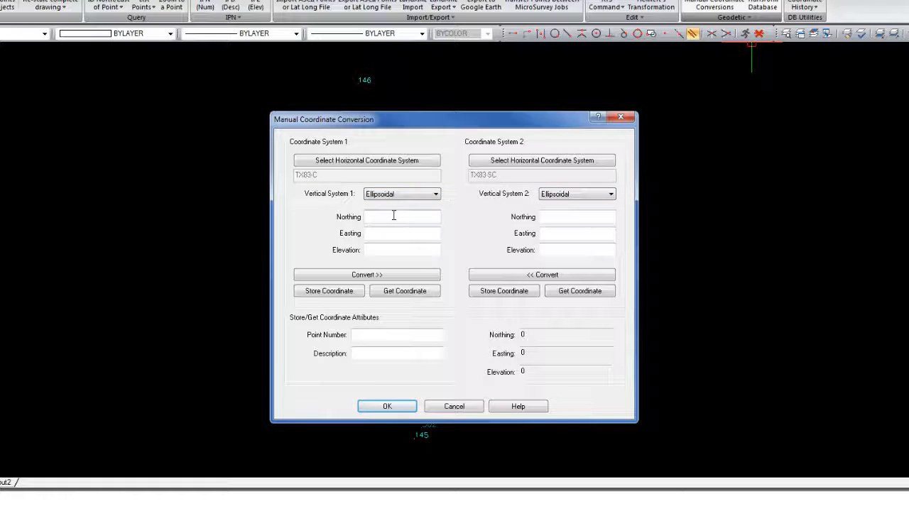
Load the coordinates of point 1 into Coordinate System 1, convert them to Coordinate System 2, and close the conversion without storing
click(384, 236)
click(377, 250)
click(373, 336)
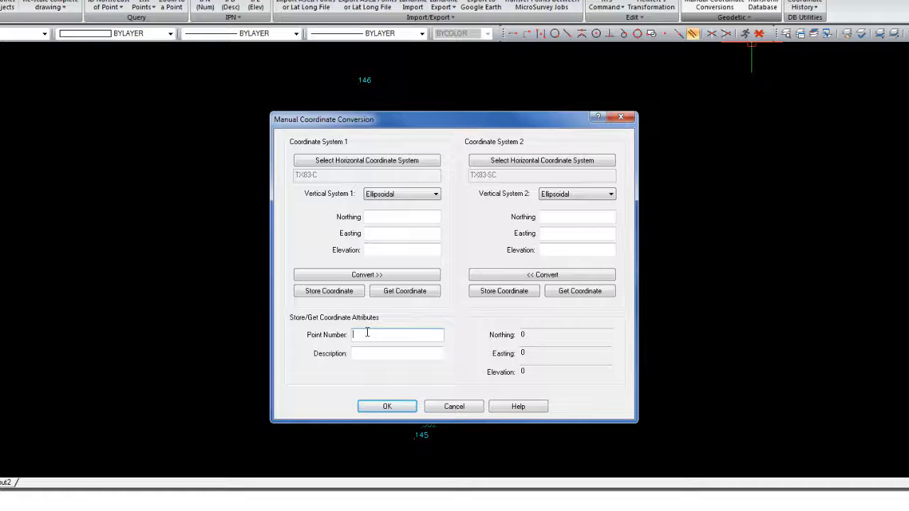
text(1)
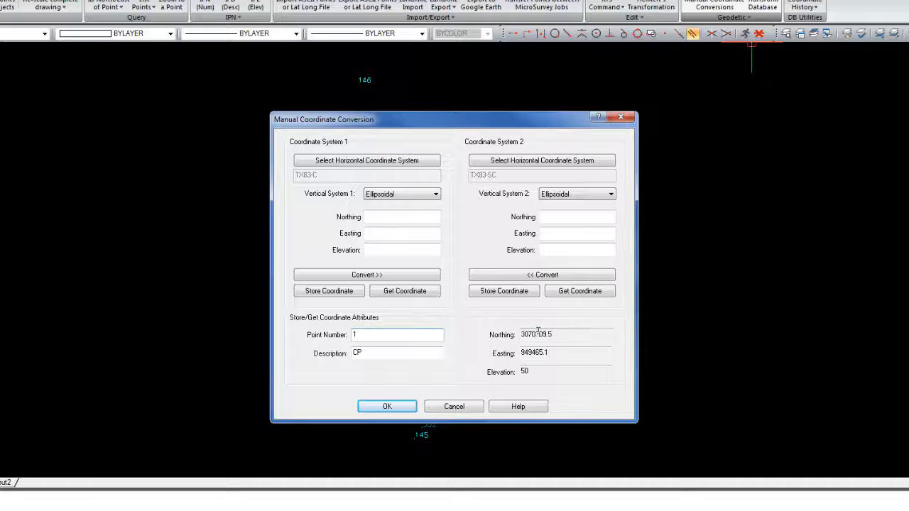
click(392, 294)
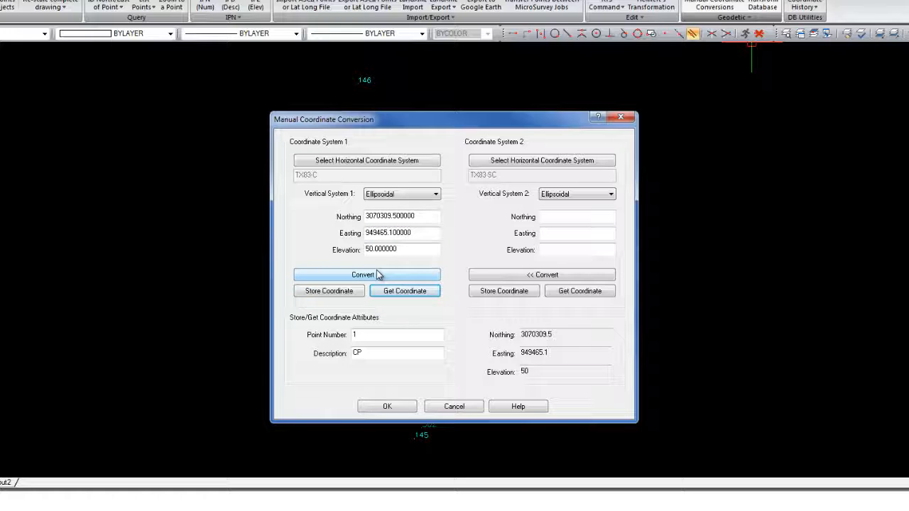
click(377, 275)
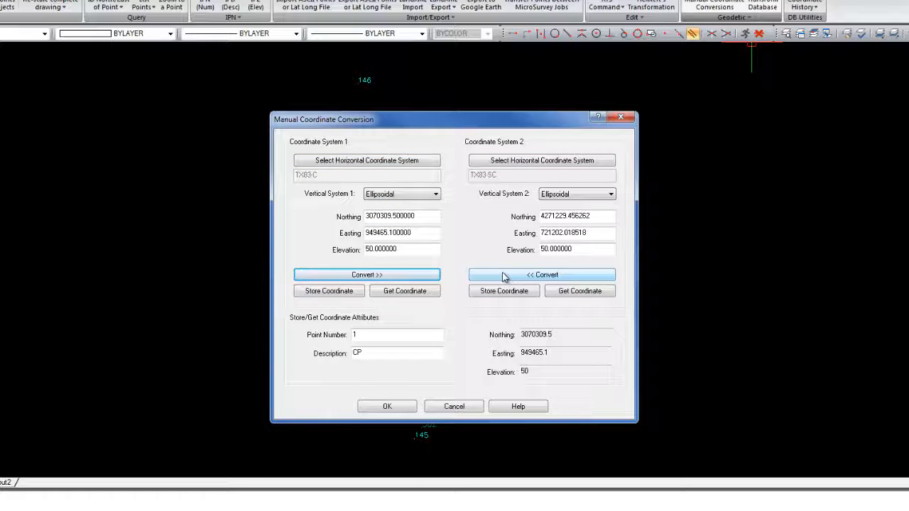
click(449, 409)
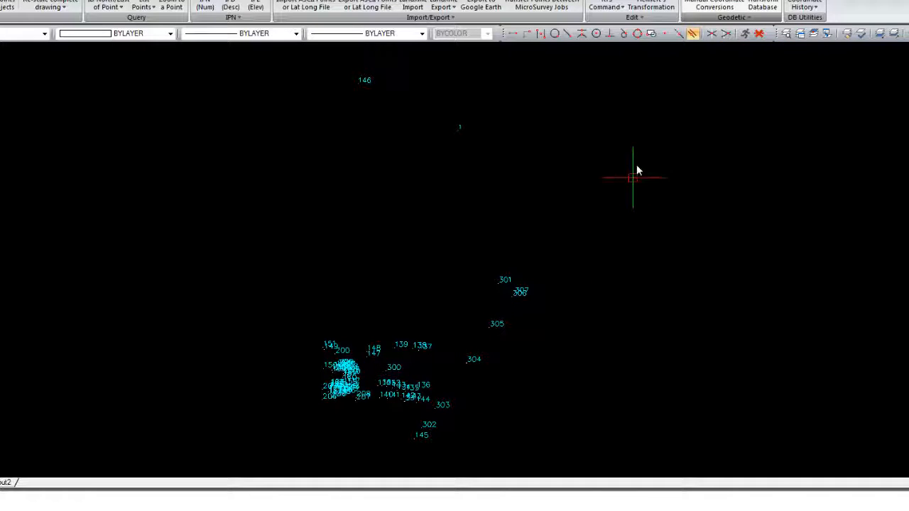
Transform the database points in the range 1..1000 from TX83-C to TX83-SC with no vertical system
click(762, 5)
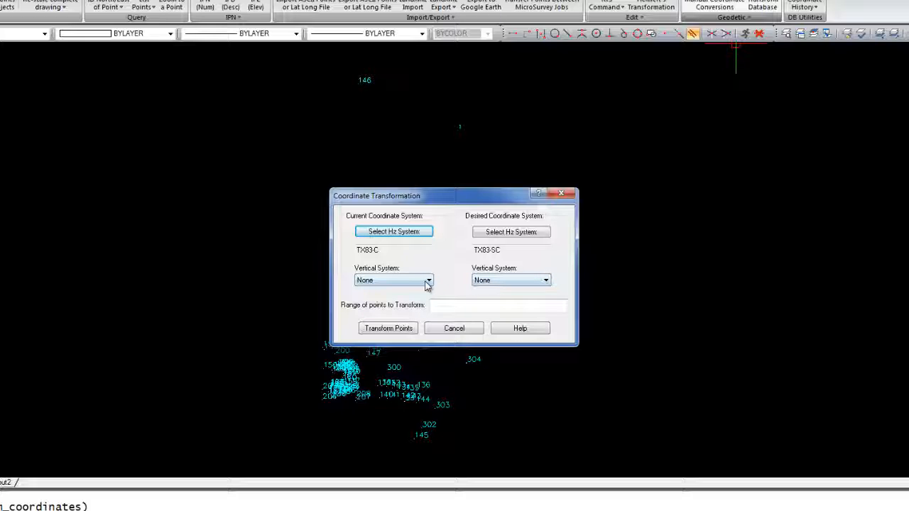
click(437, 306)
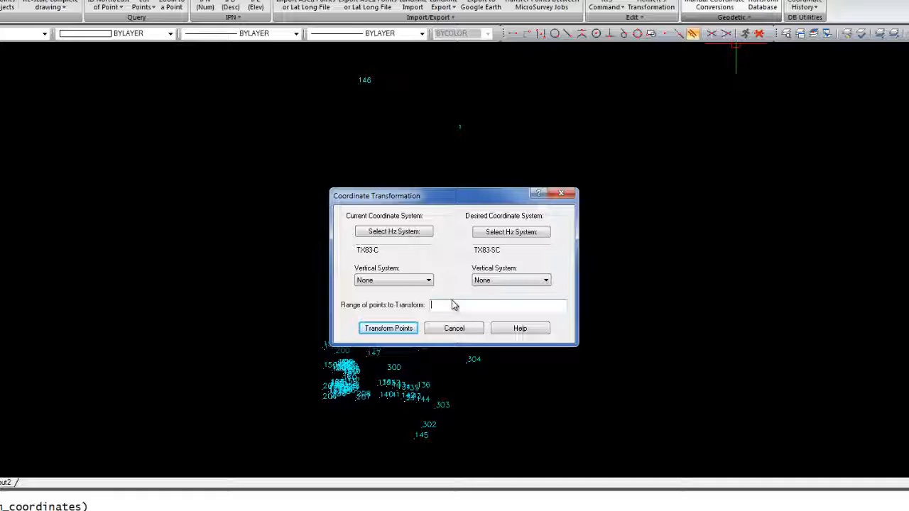
text(1..1000)
click(383, 329)
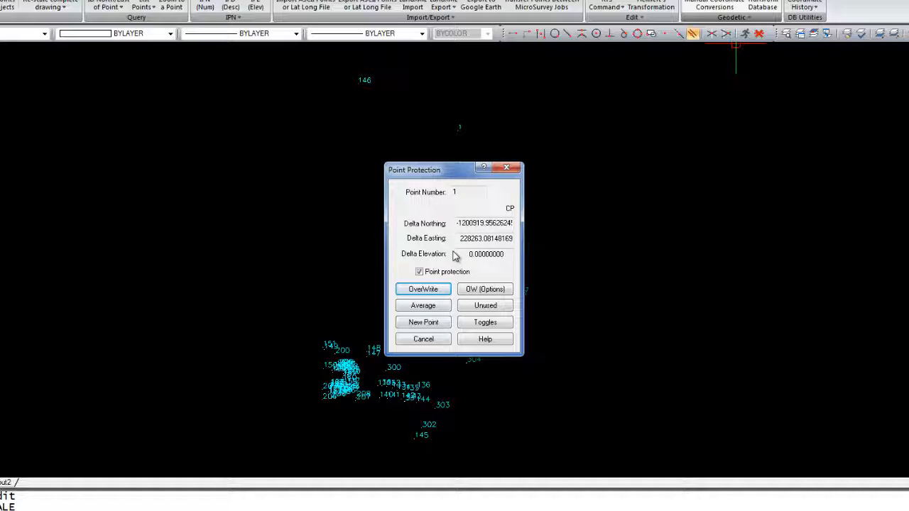
Turn off point protection, overwrite the existing points with the transformed coordinates, and close the transformation dialog
click(420, 273)
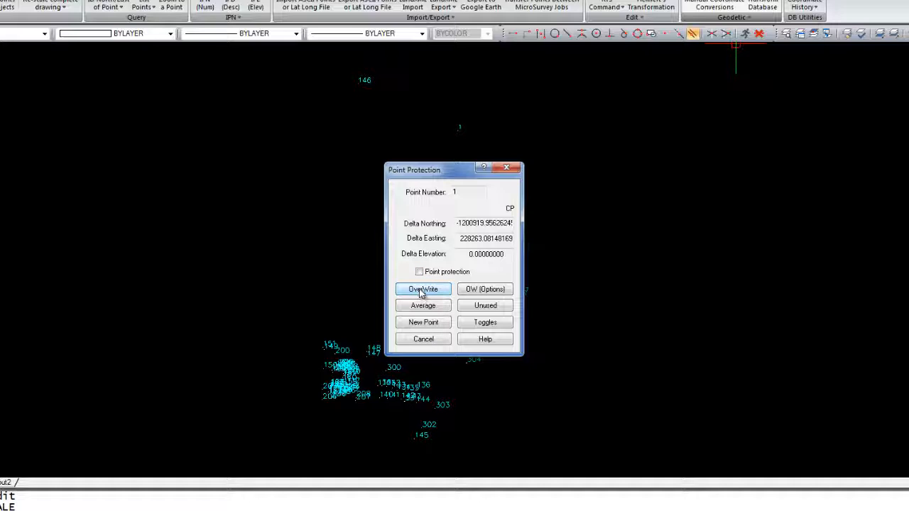
click(423, 290)
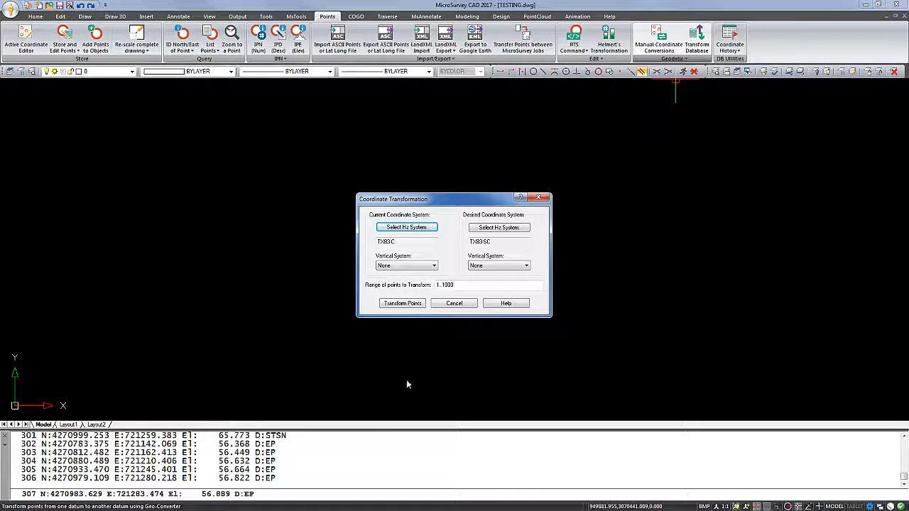
click(455, 303)
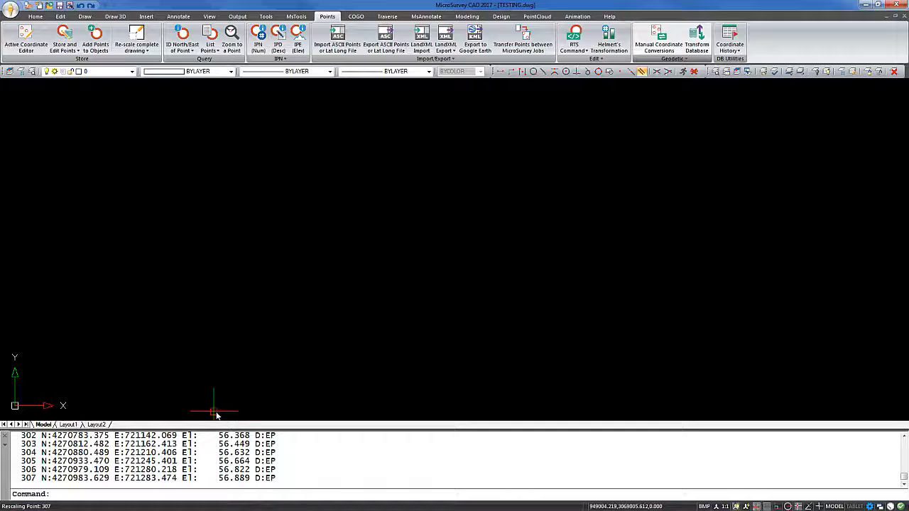
Show the full extents of the drawing and check point 1's transformed northing in the coordinate editor before closing it
text(z)
key(Return)
text(e)
key(Return)
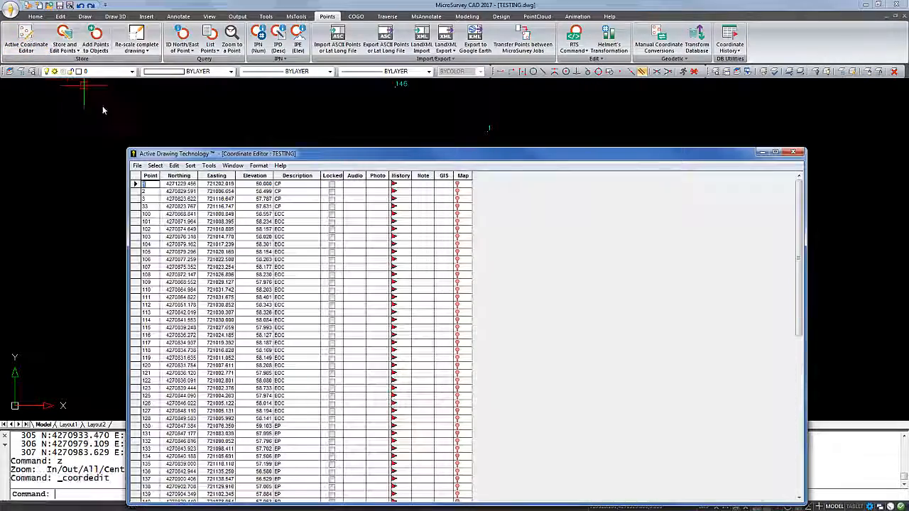
drag(293, 158, 308, 115)
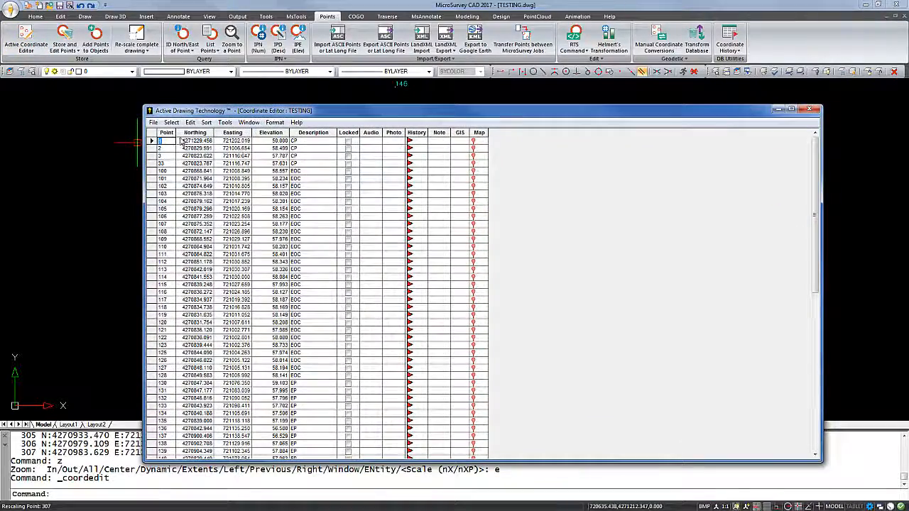
click(205, 141)
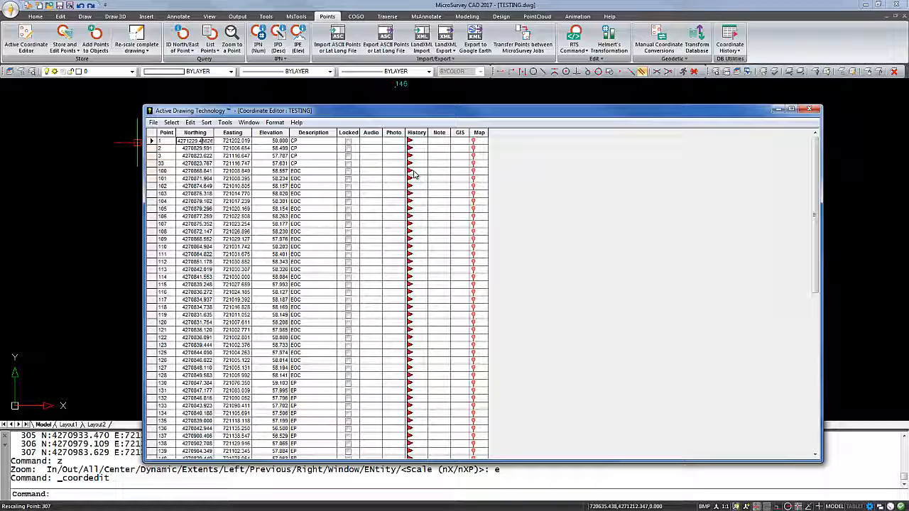
click(810, 109)
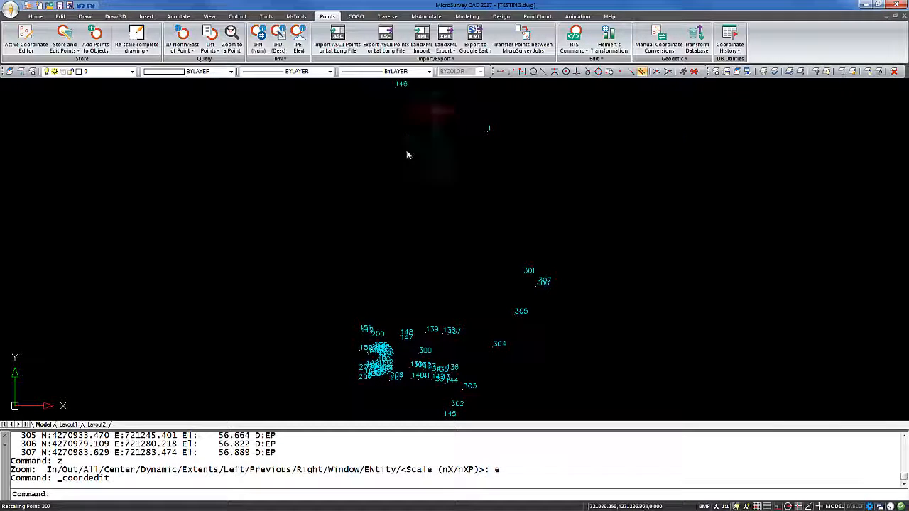